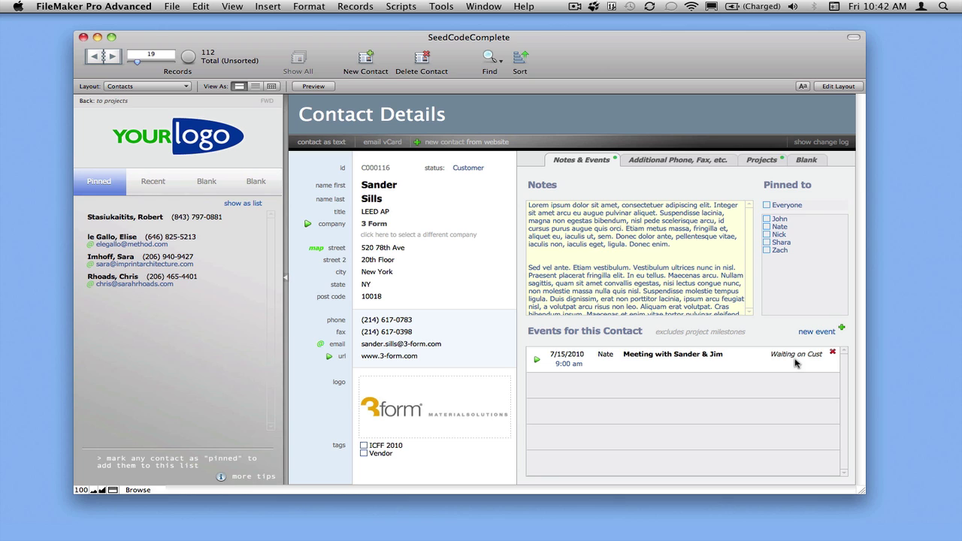
Go to the Projects layout and from there to the Calendar layout
click(174, 89)
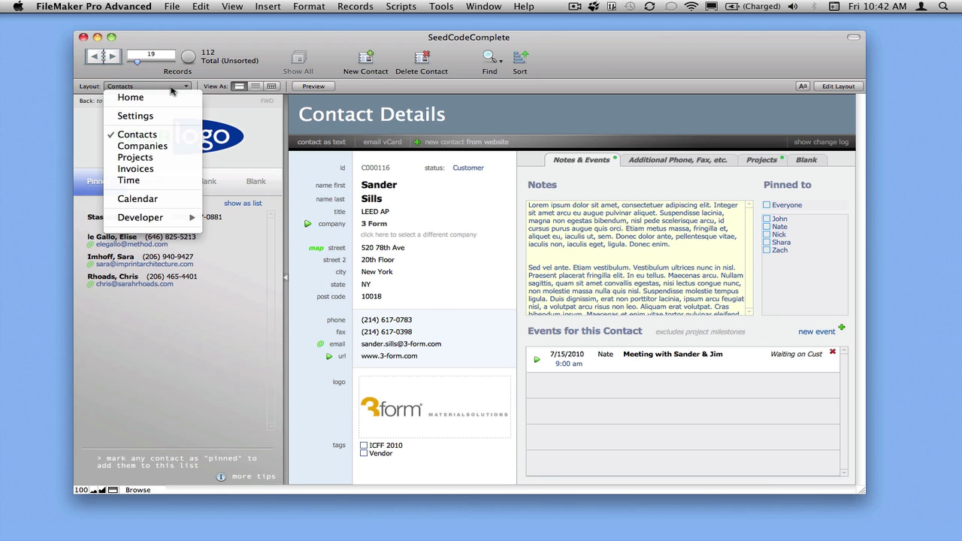
click(164, 164)
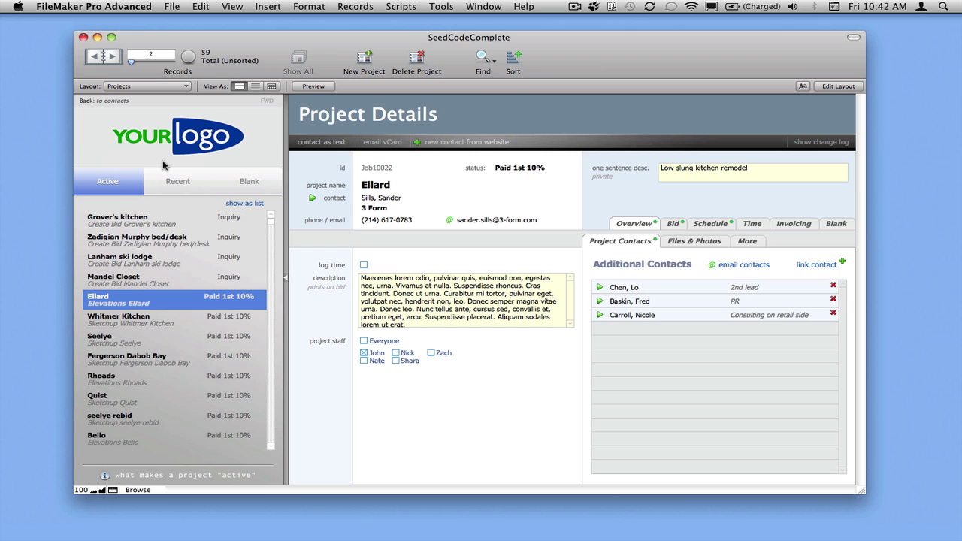
click(164, 89)
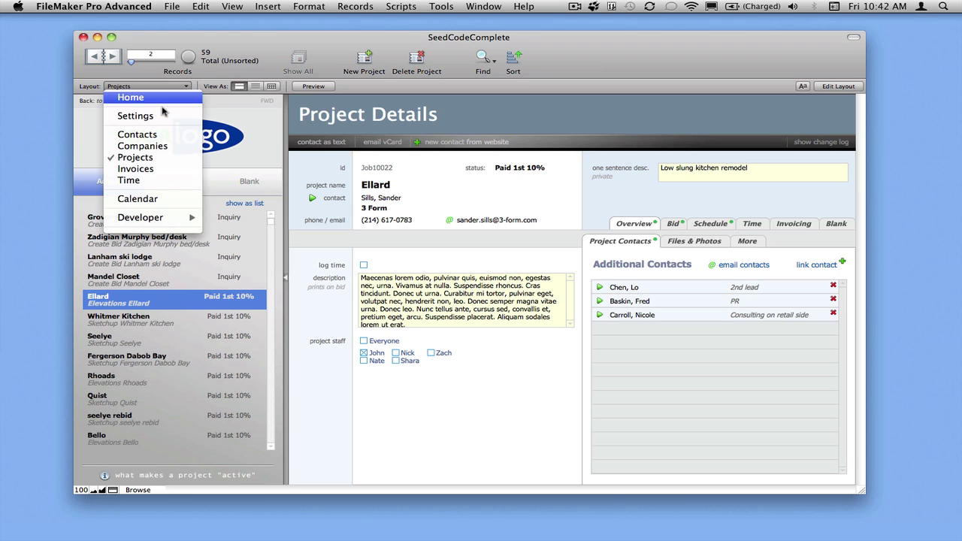
click(244, 182)
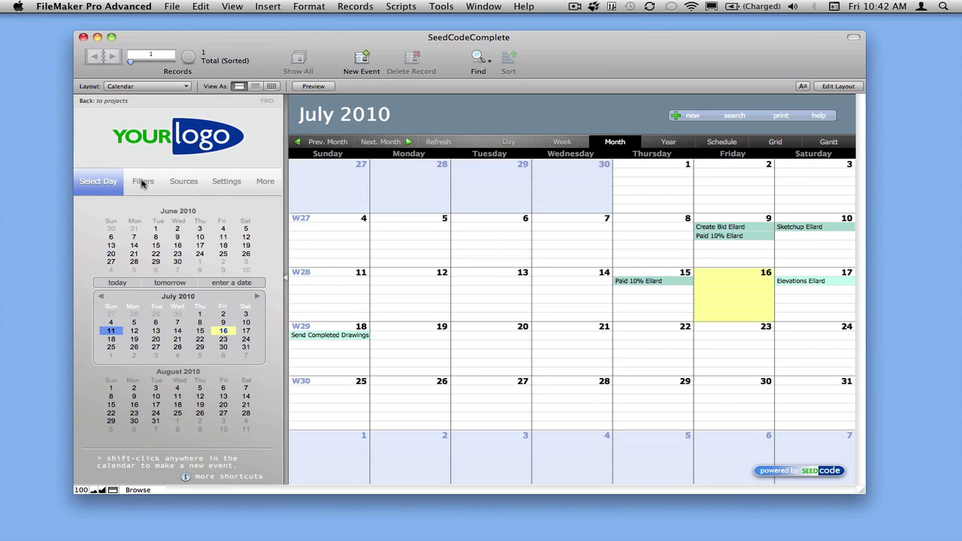
Clear the calendar's project filter and move the call event from July 2 to July 3
click(143, 182)
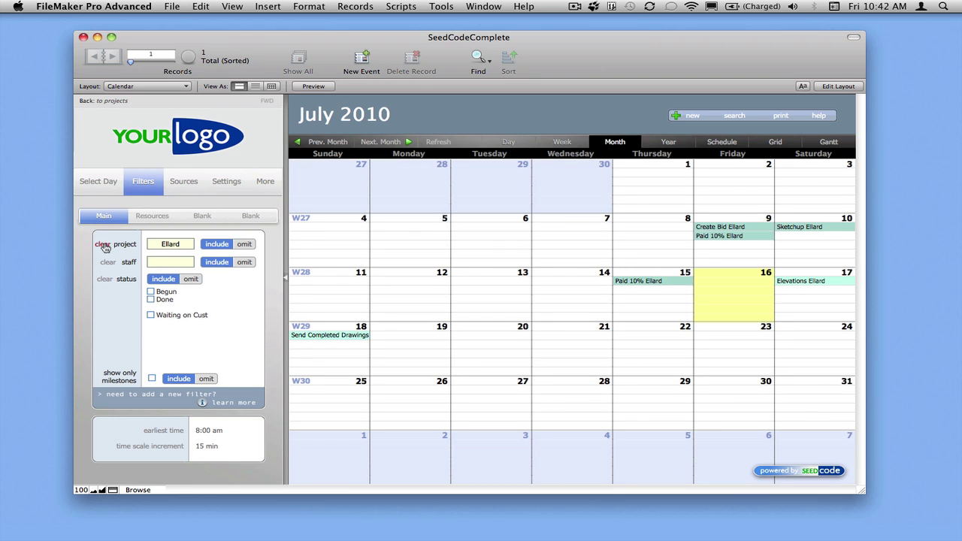
click(103, 244)
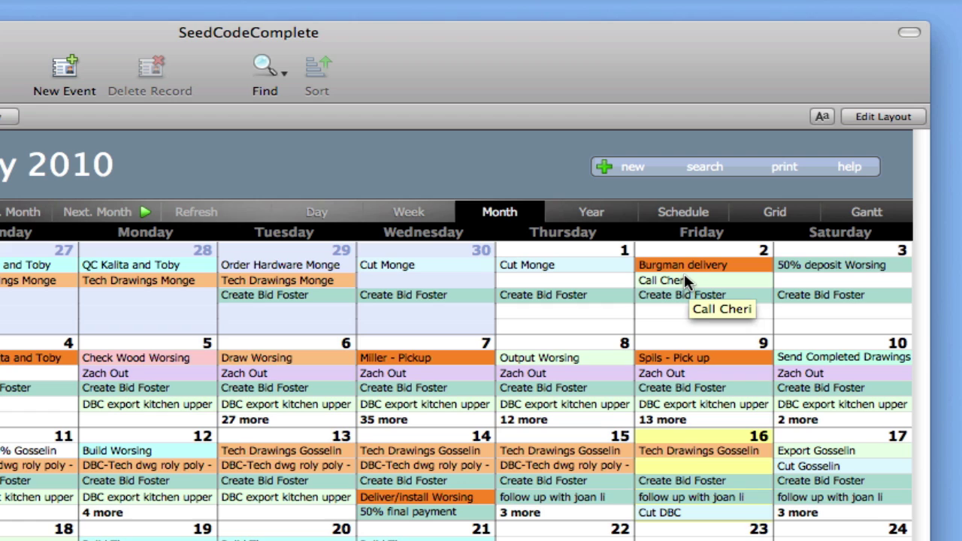
drag(684, 274, 842, 281)
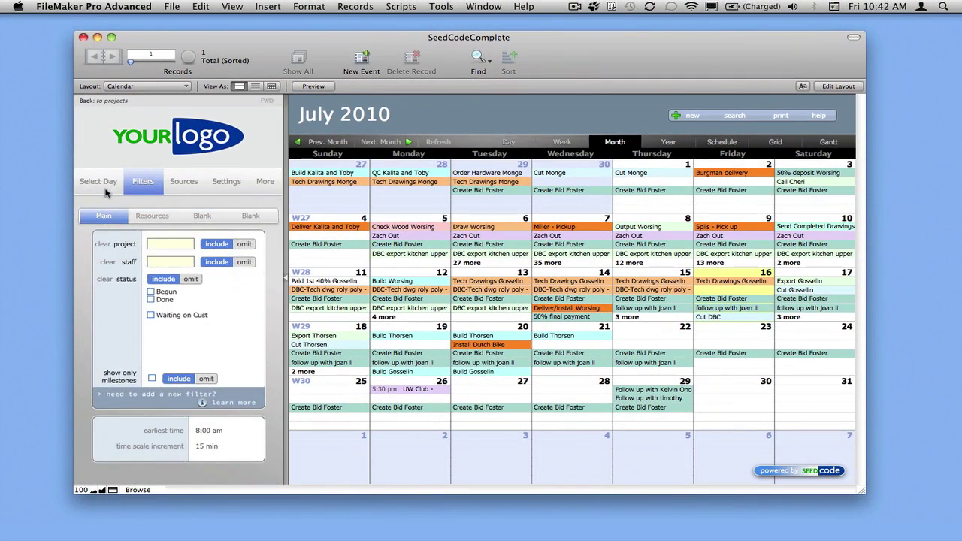
Show the calendar as a Gantt chart, collapse and reopen the Dutch Bike project, and collapse Foster Residence
click(99, 182)
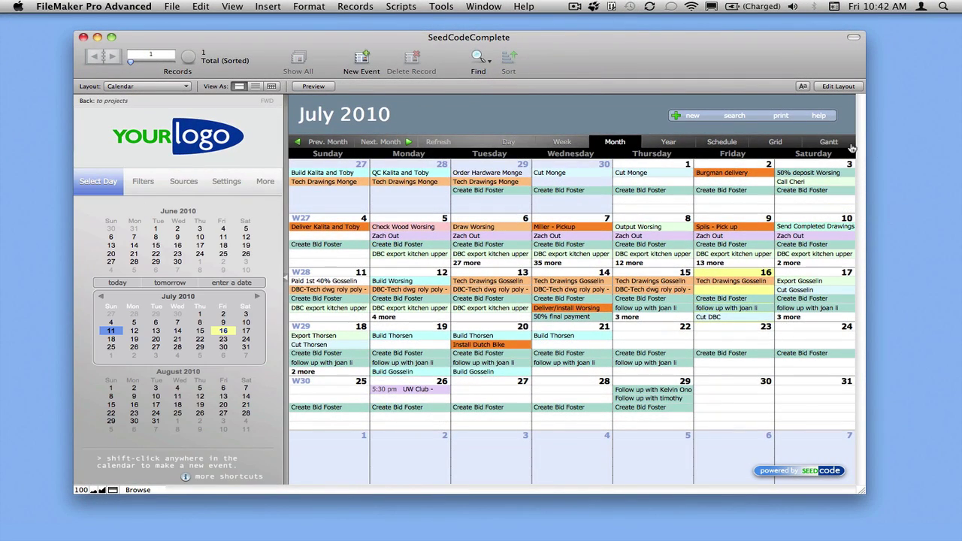
click(848, 144)
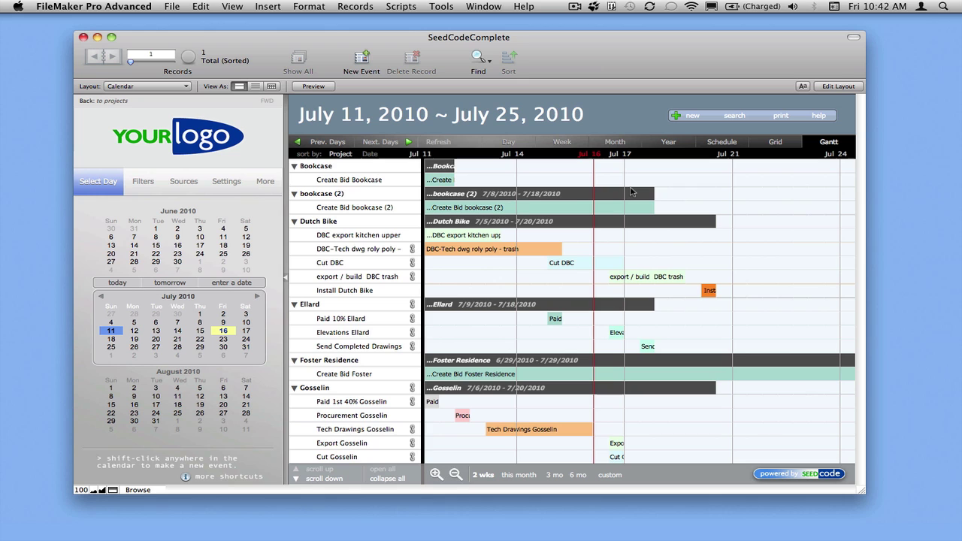
click(297, 224)
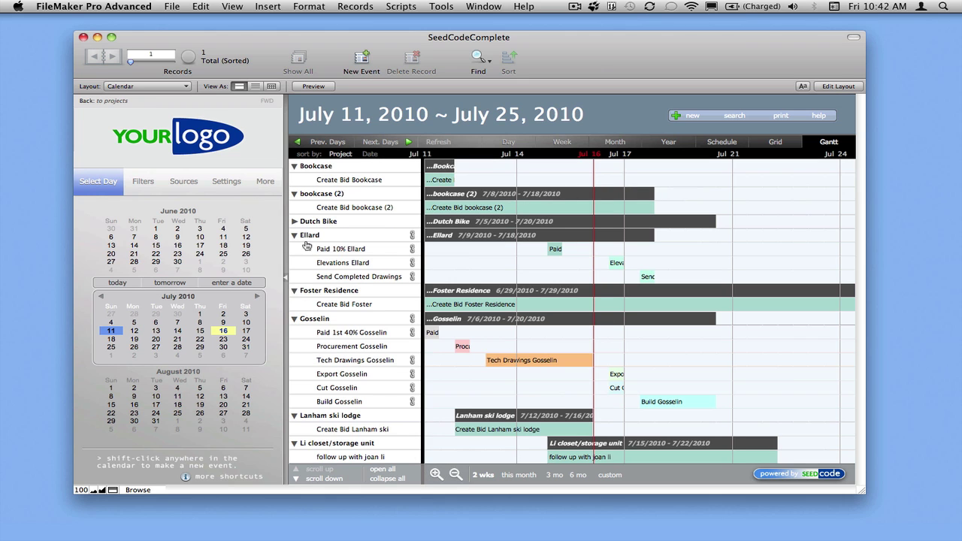
click(294, 221)
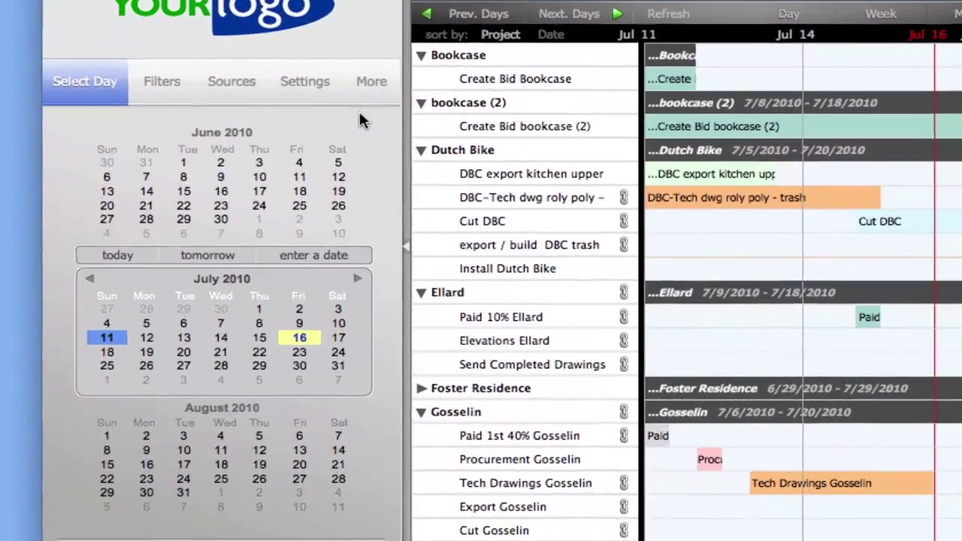
Filter the Gantt chart to the Dutch Bike project using the list of active projects
click(363, 94)
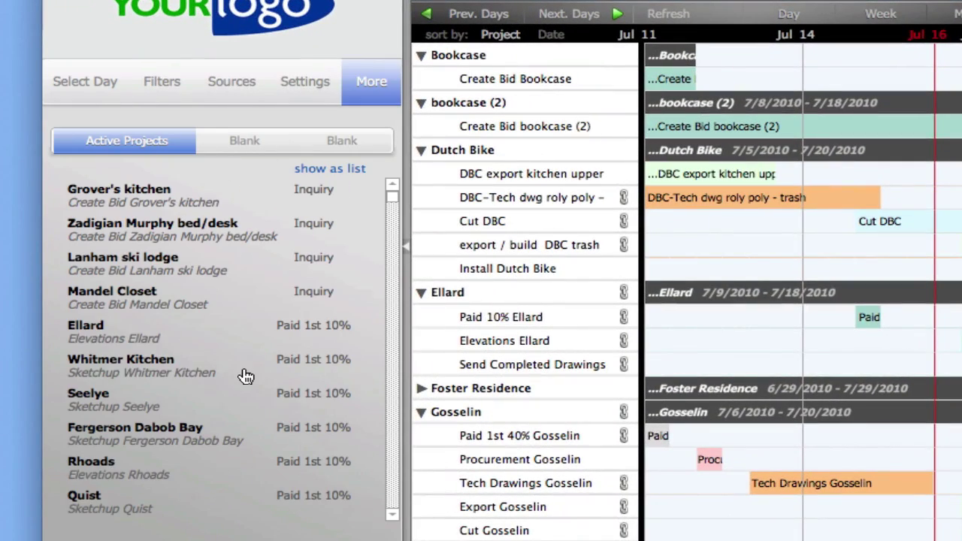
scroll(246, 375, down, 10)
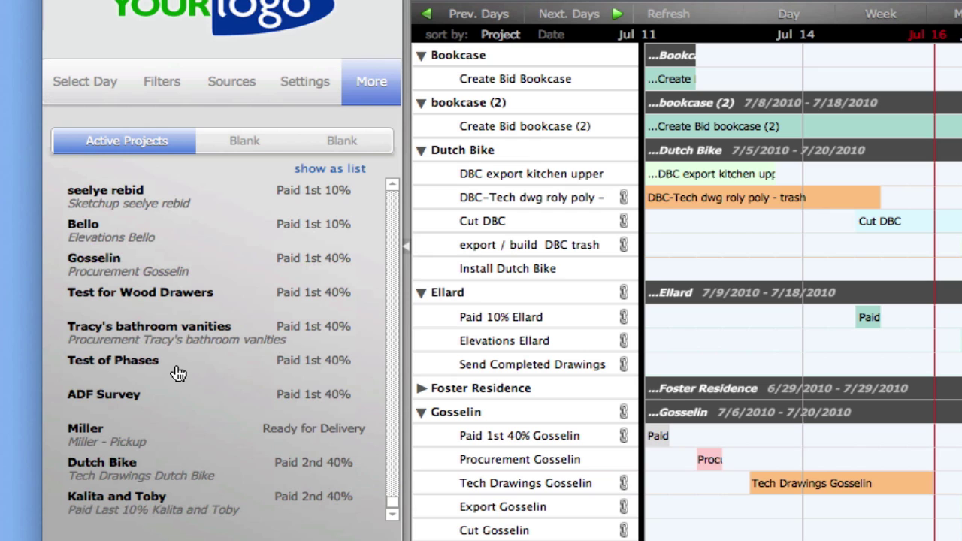
click(130, 469)
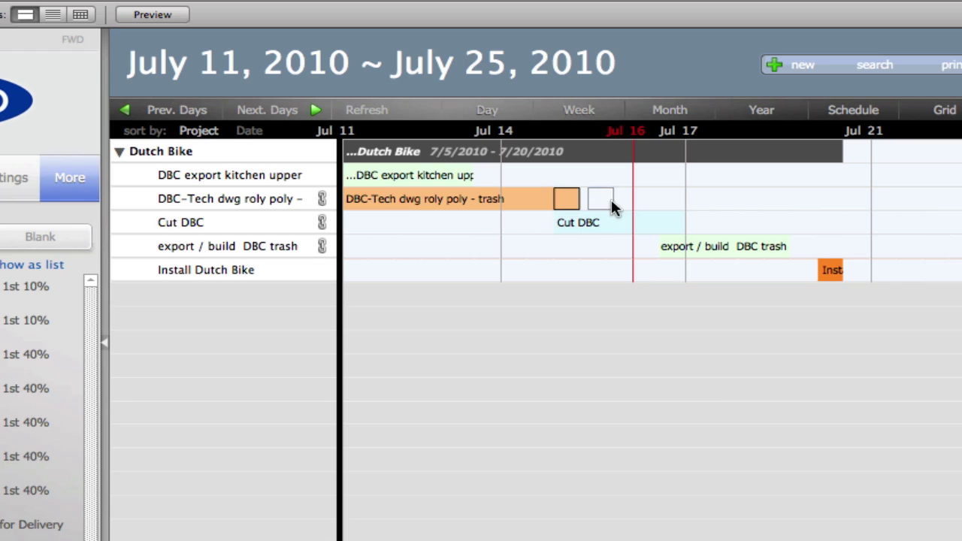
Extend the DBC-Tech dwg roly poly milestone through July 17 and shorten export / build DBC trash to end on July 20
drag(659, 200, 669, 199)
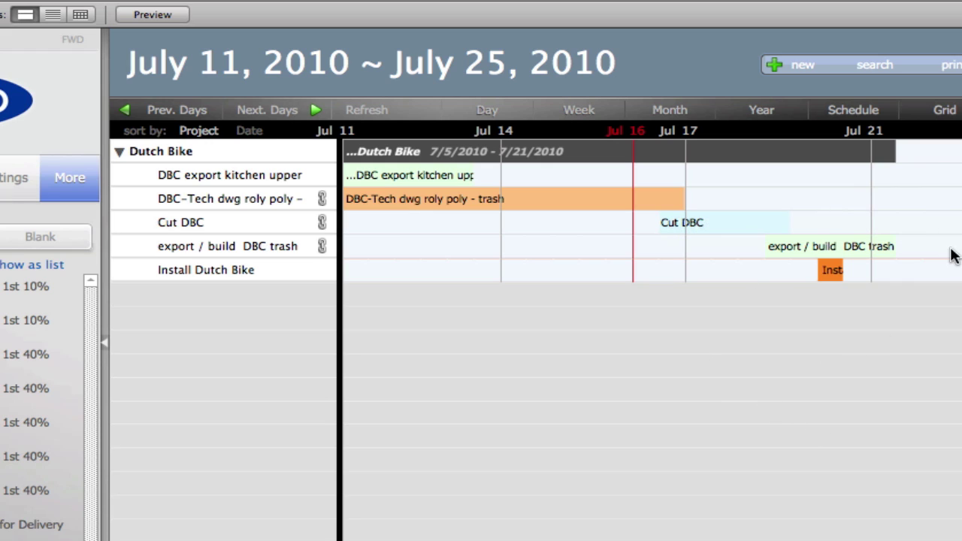
drag(894, 246, 894, 252)
drag(835, 253, 836, 254)
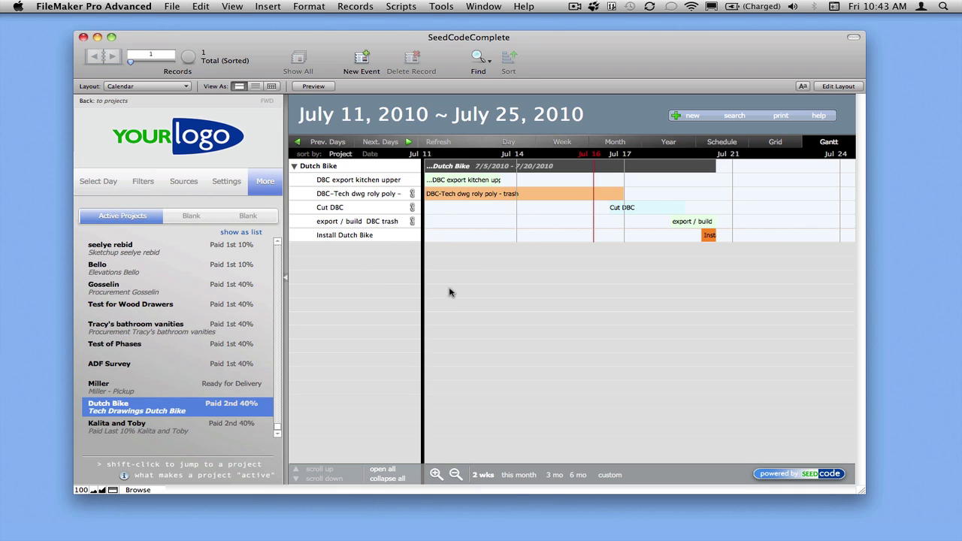
Filter the Gantt chart to the Ellard project and jump to its project details
scroll(178, 265, up, 5)
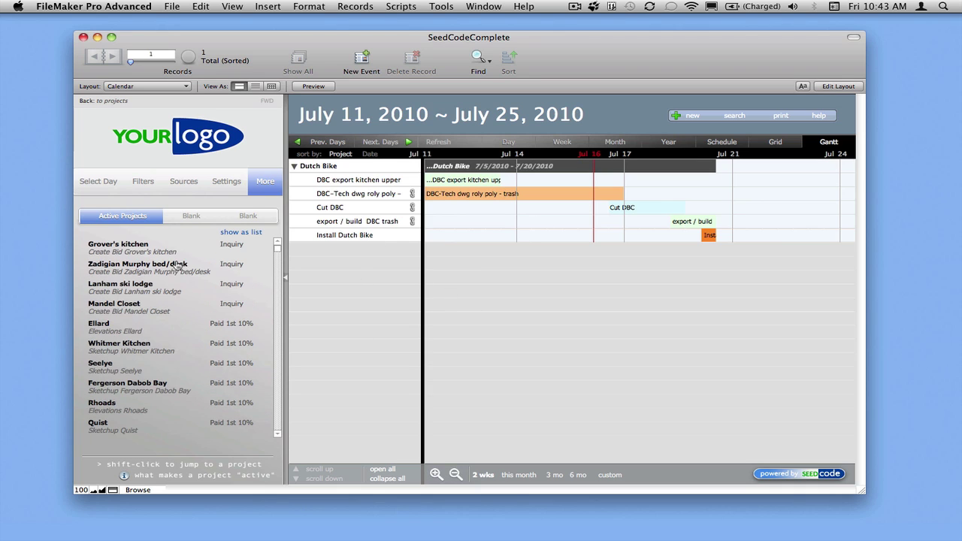
click(156, 329)
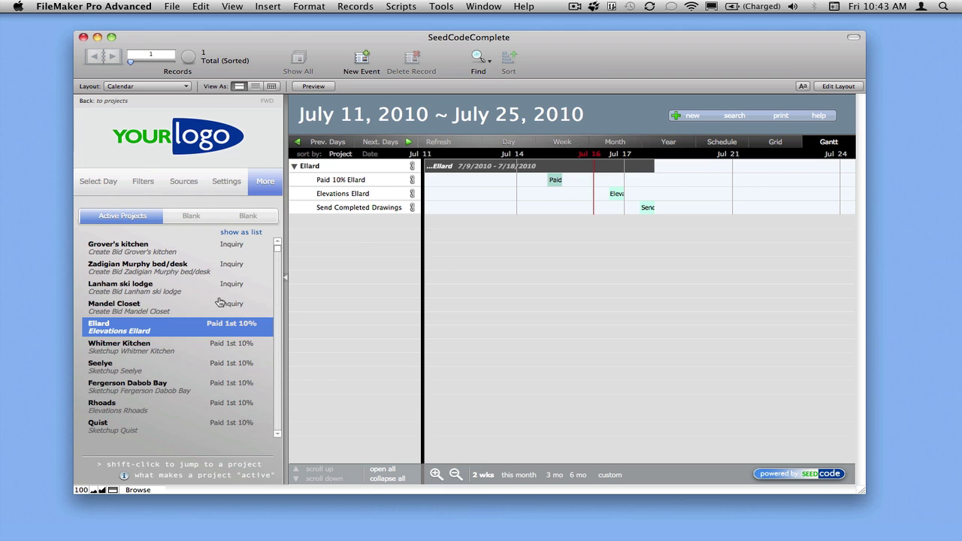
shift+click(177, 332)
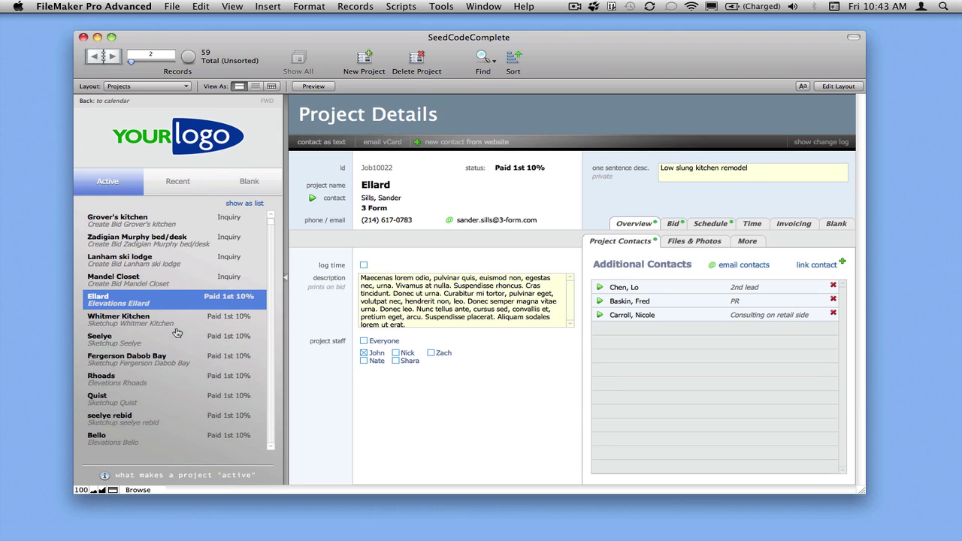
Show Ellard's schedule without the side bar and mark the Elevations and Send Completed Drawings milestones as Done
click(710, 227)
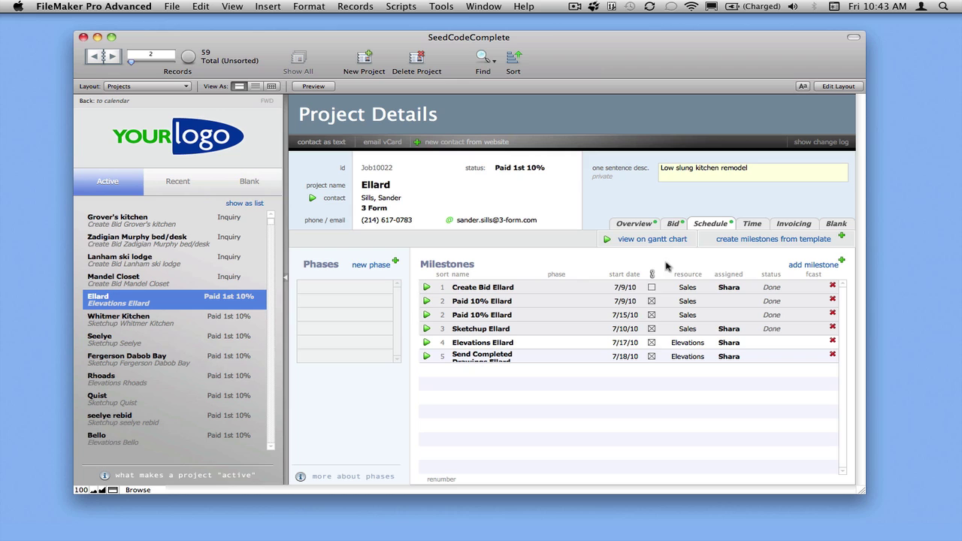
click(288, 254)
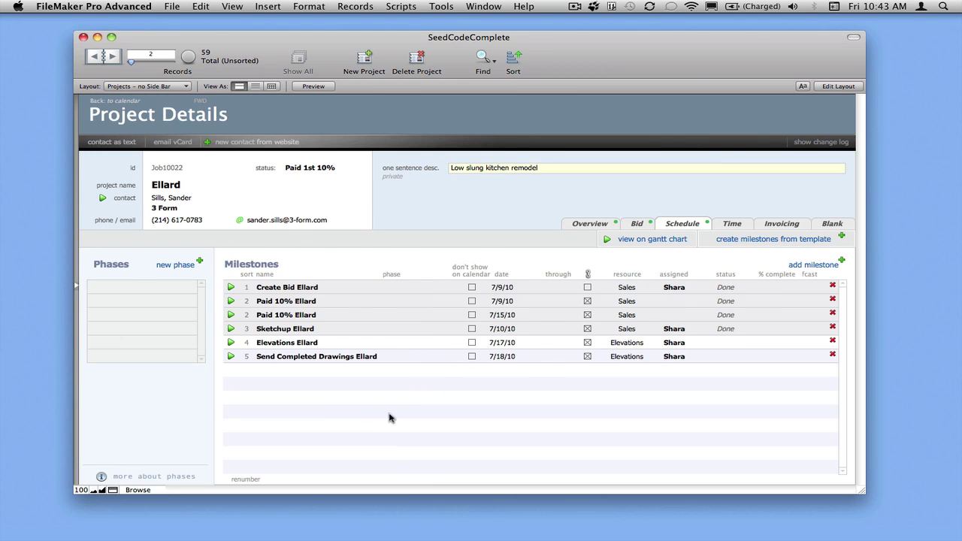
click(722, 346)
click(721, 357)
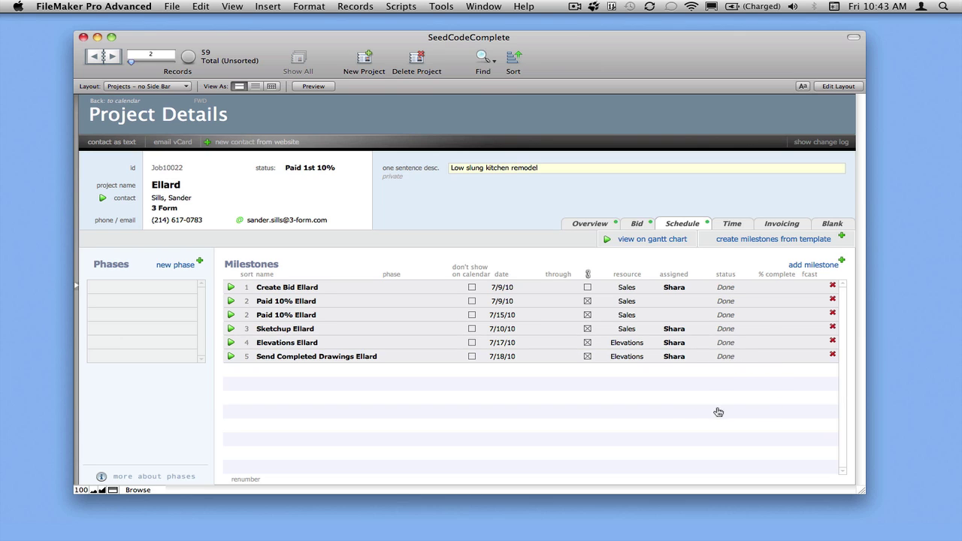
Change the Ellard project's status to Paid 1st 40% and add the milestones for the new status
click(322, 169)
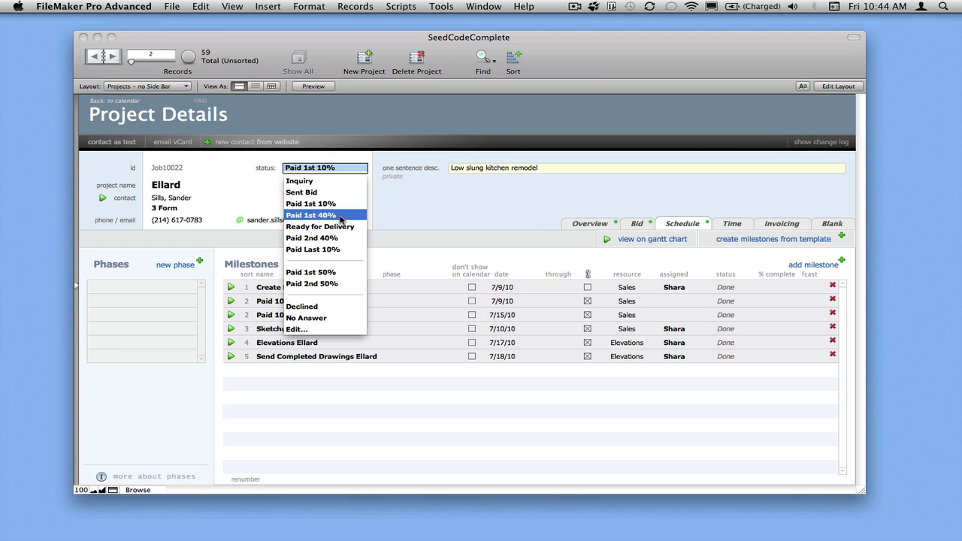
click(340, 217)
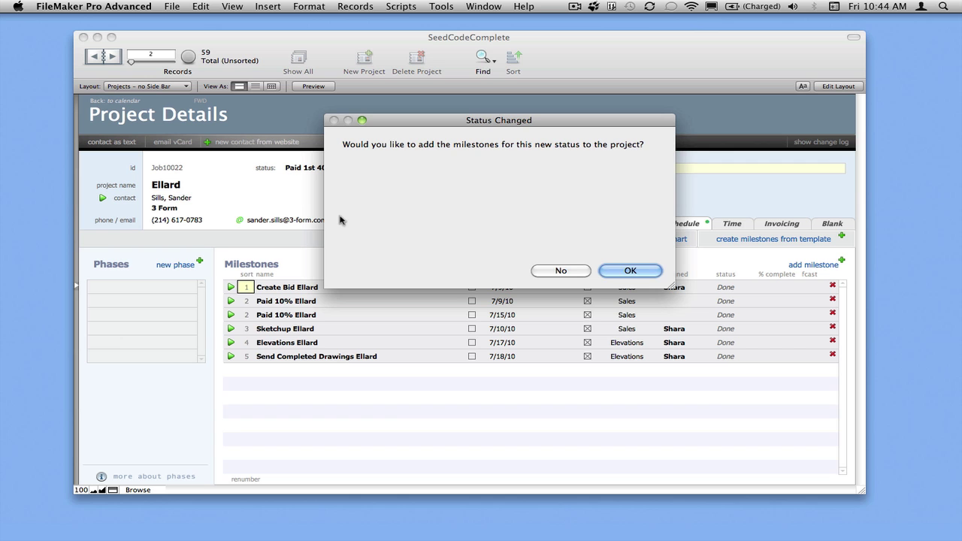
click(630, 272)
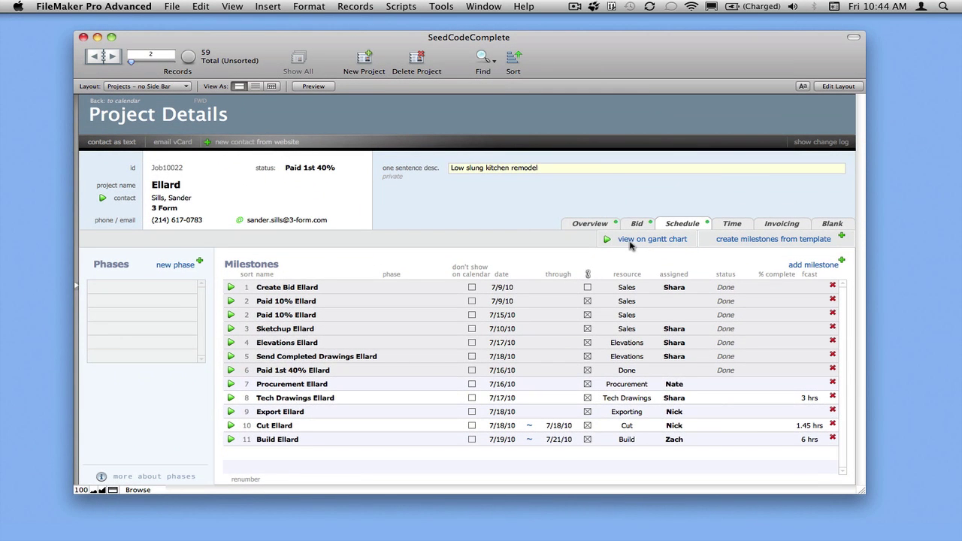
View Ellard's milestones on the Gantt chart, show the active projects list, and return the chart to all projects
click(570, 125)
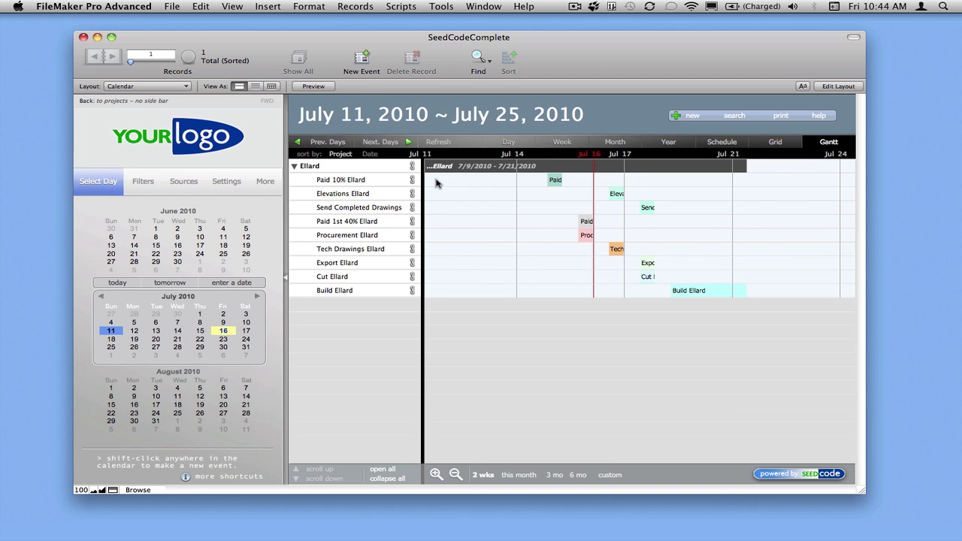
click(265, 181)
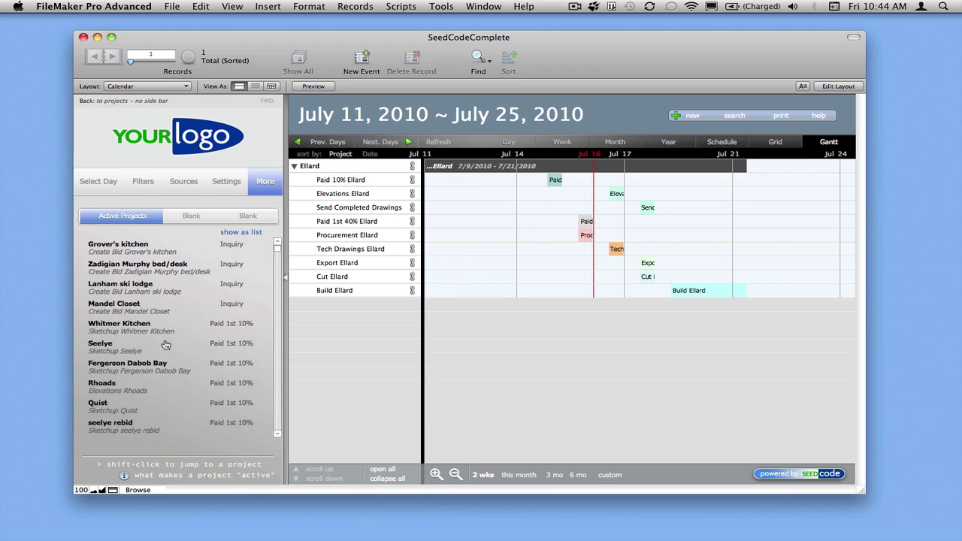
click(494, 336)
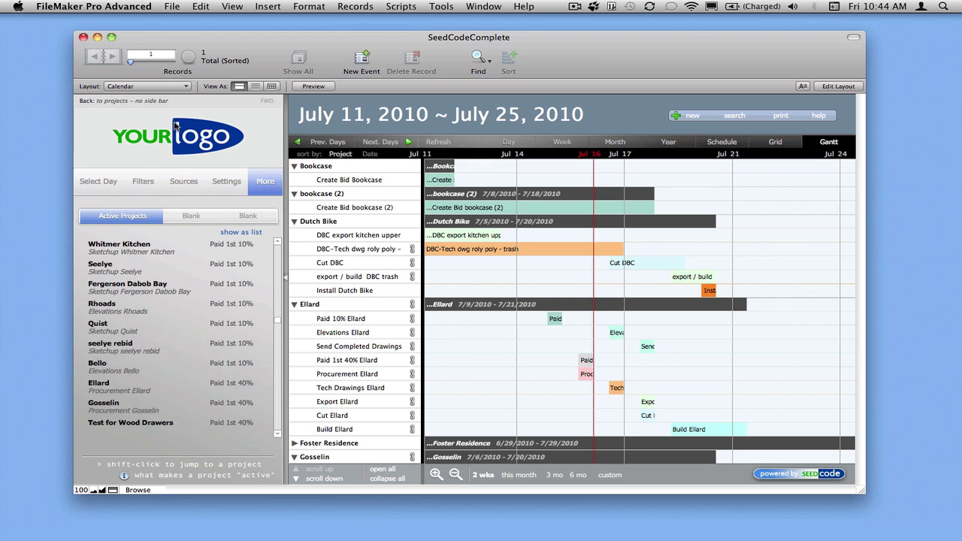
Go back to Ellard's project details, restore the side bar, and show the recent project and event changes
click(133, 99)
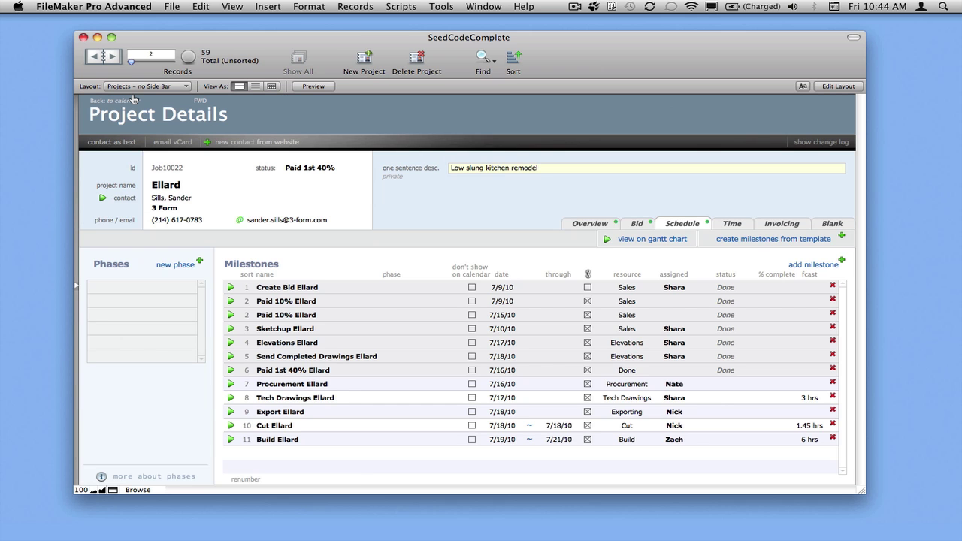
click(75, 170)
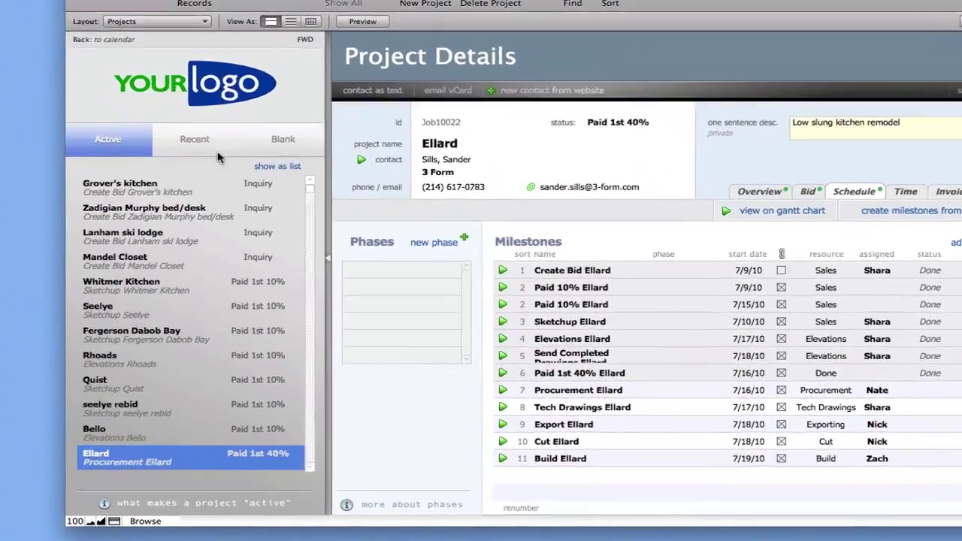
click(179, 181)
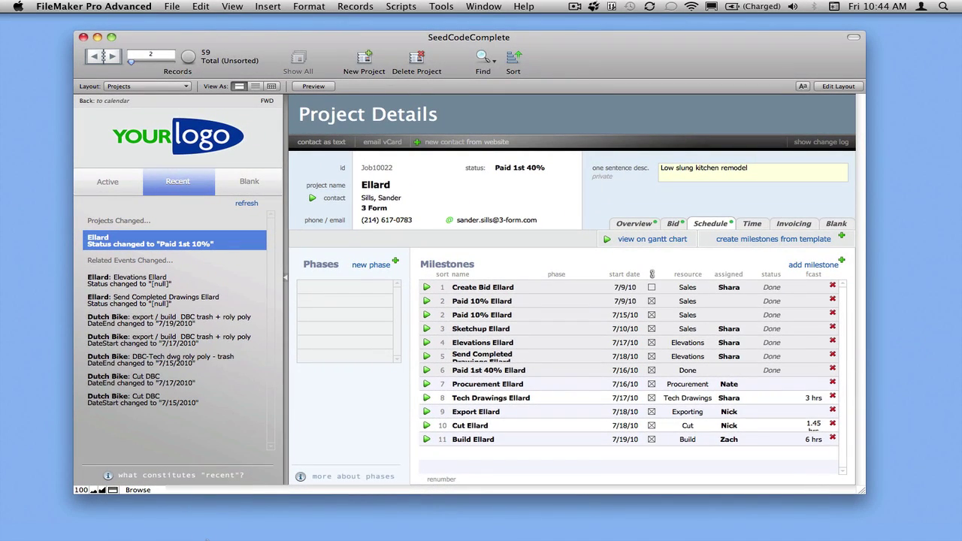
Switch to Mail, read the newest FileMaker notification about Ellard, and open its attached project link in FileMaker
click(245, 526)
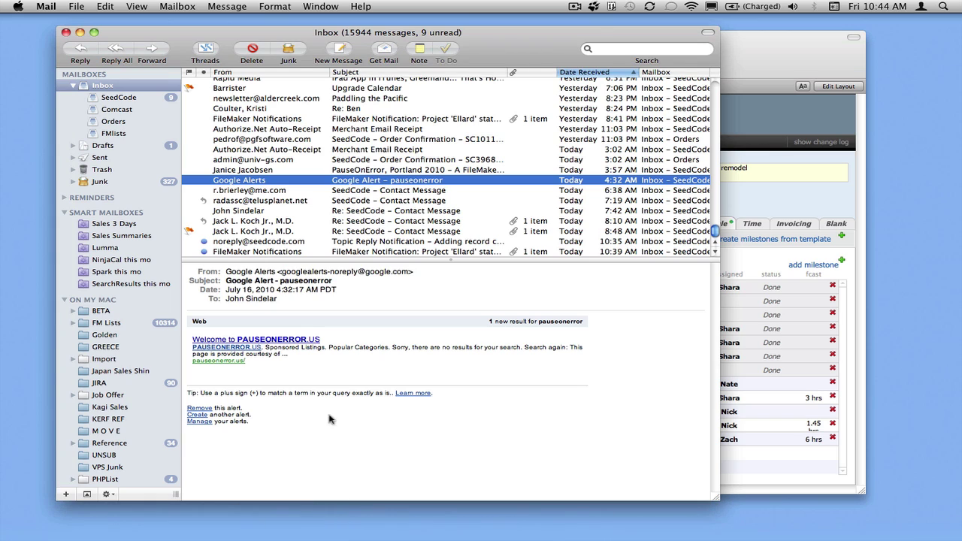
click(244, 252)
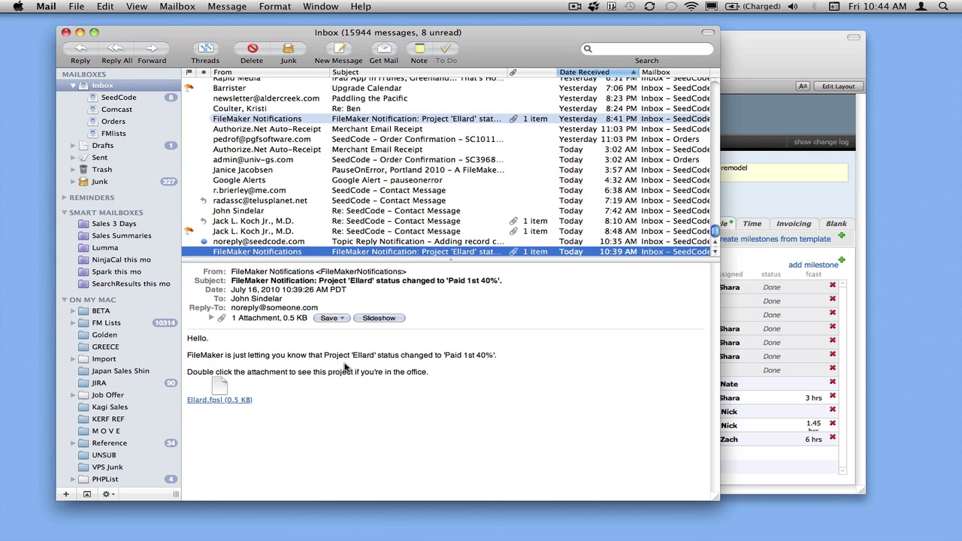
double_click(221, 389)
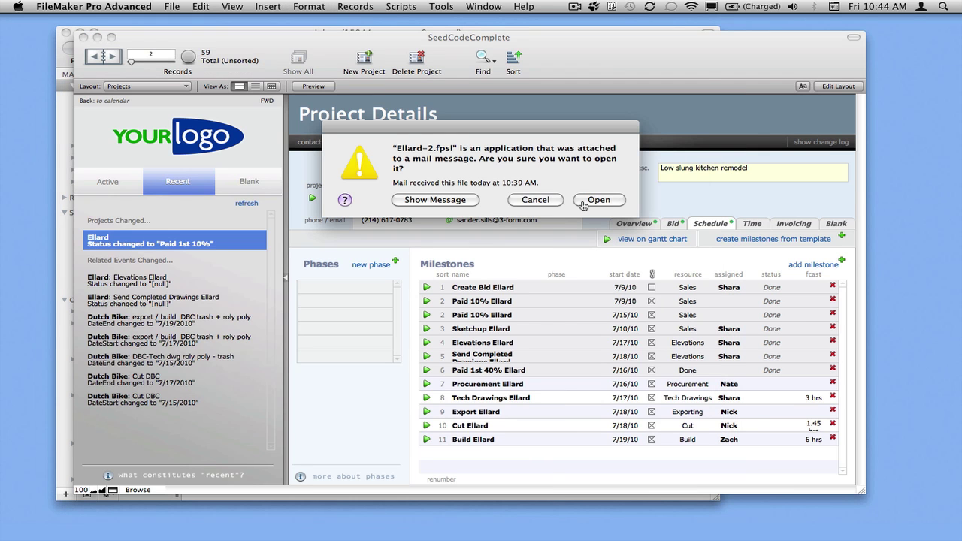
click(589, 203)
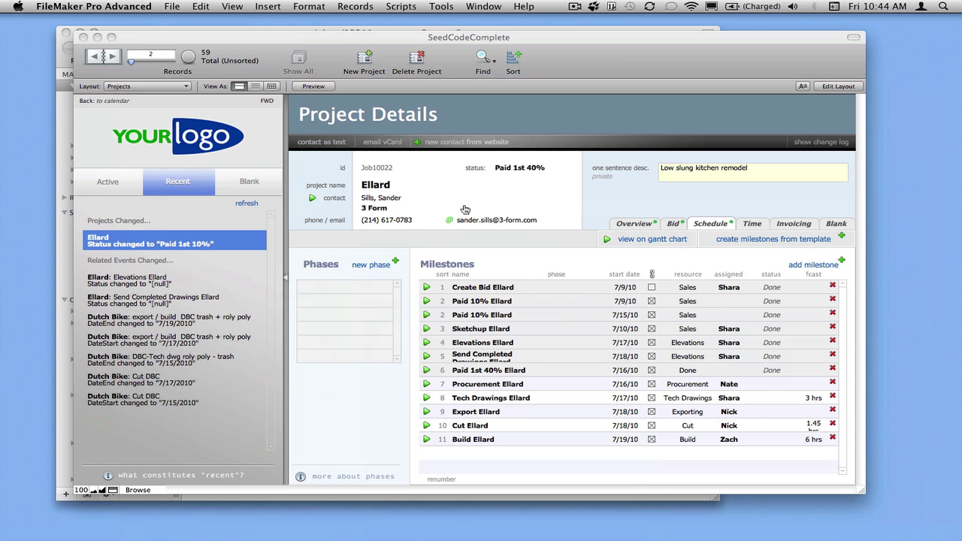
Close the Mail inbox window and the SeedCodeComplete window
click(67, 36)
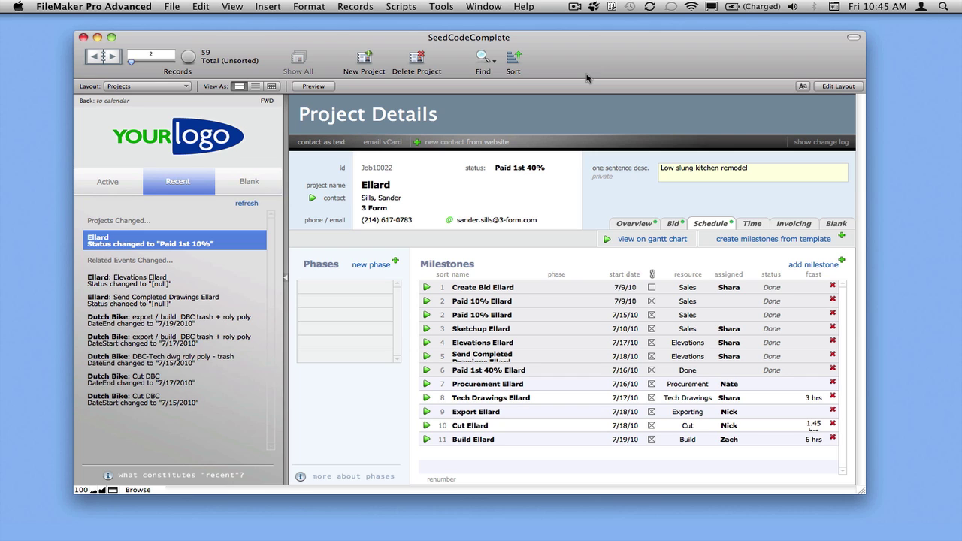
key(super+w)
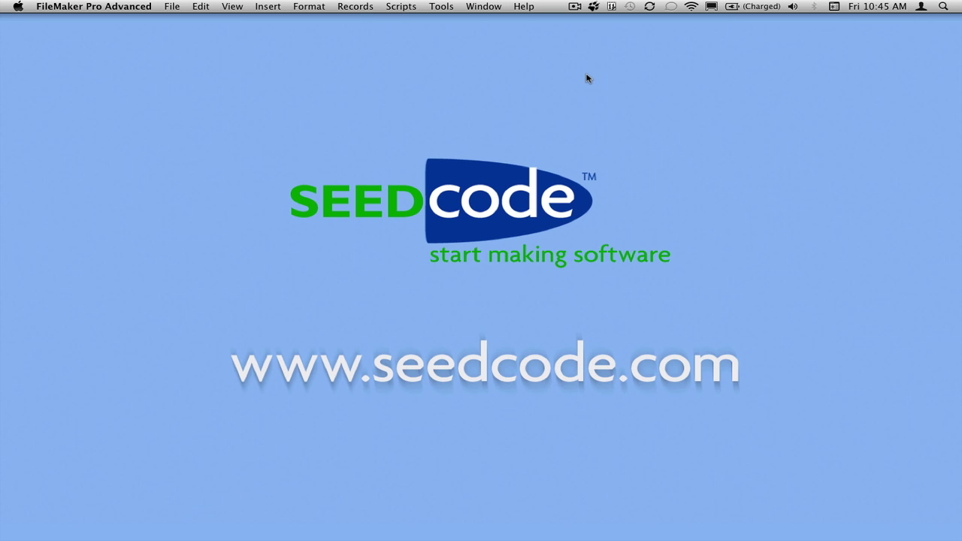